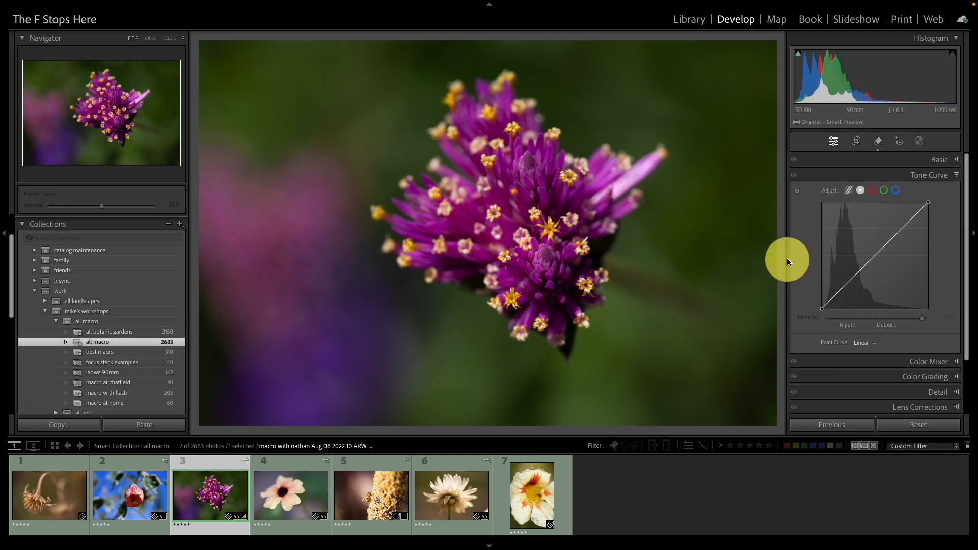
- Widen the column of adjustment panels beside the photo
left_click_drag(787, 259, 756, 261)
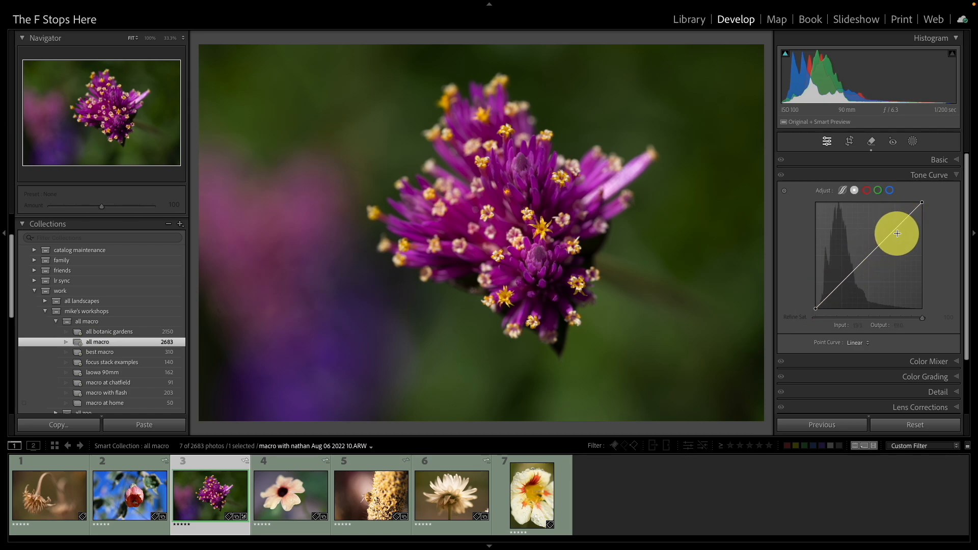
- Try lighter and darker Exposure values on the purple flower photo, up to +2.65, and reset Exposure to 0
left_click(935, 160)
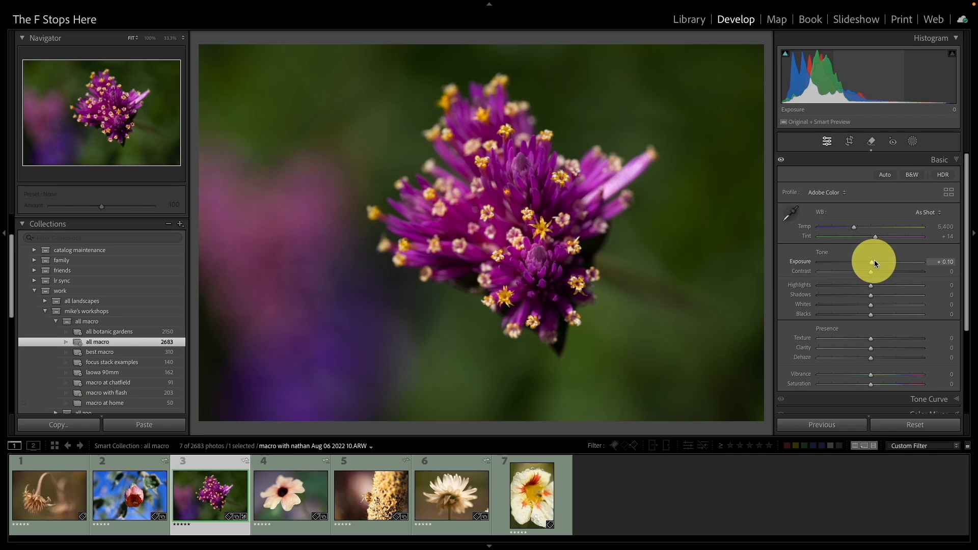
left_click_drag(874, 263, 895, 262)
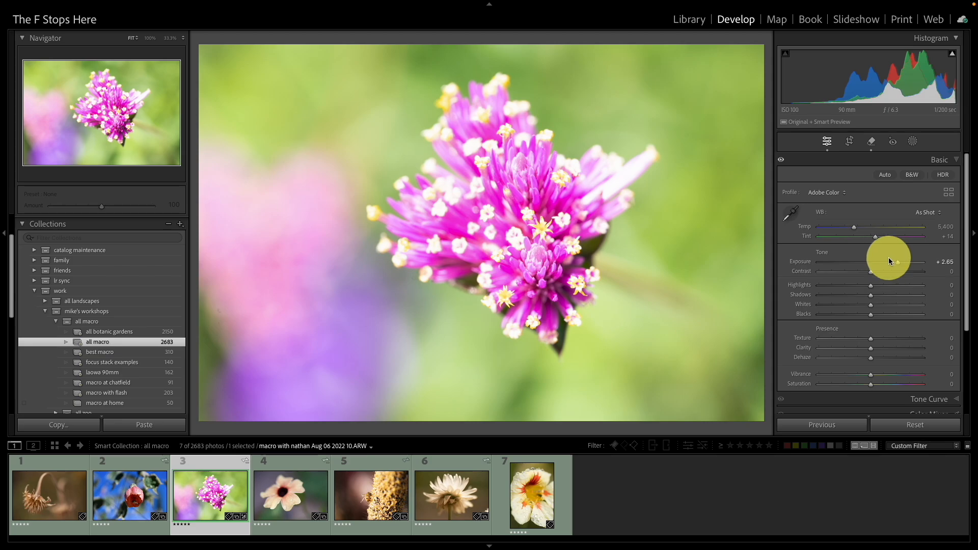
left_click_drag(898, 262, 854, 265)
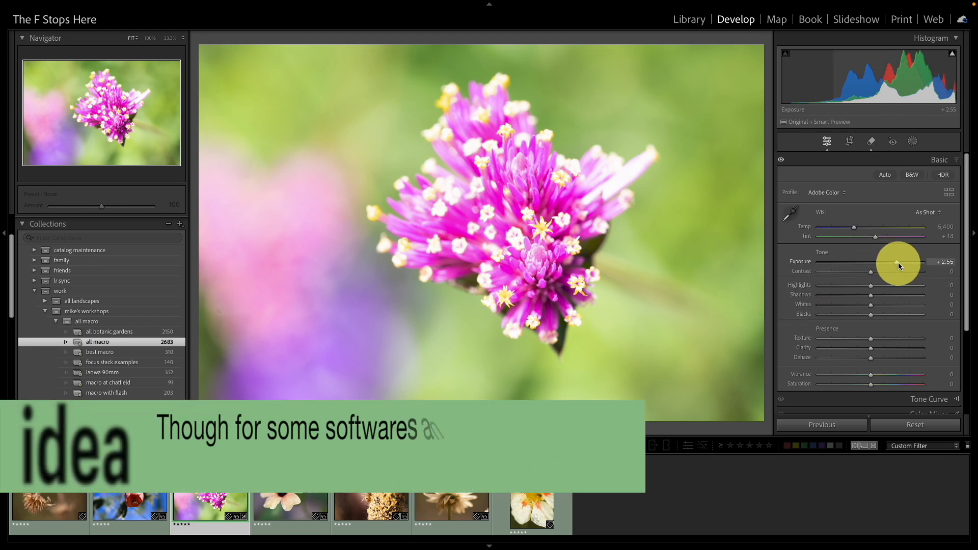
mouse_move(898, 262)
left_mouse_down()
mouse_move(858, 264)
mouse_move(888, 262)
left_mouse_up()
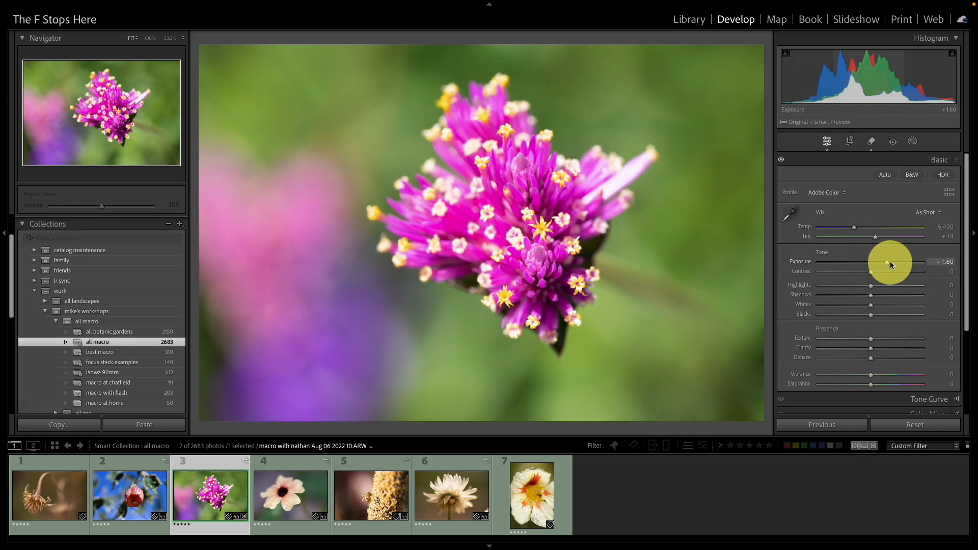
double_click(886, 261)
- Try lifting the middle of the purple flower's tone curve to input 103, output 176, and restore the Linear point curve
left_click(920, 398)
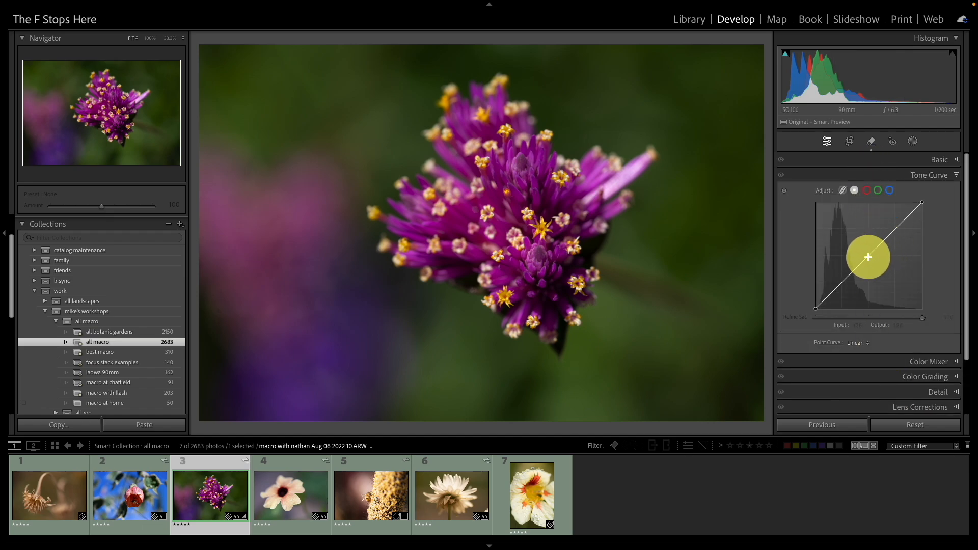
left_click_drag(867, 256, 855, 234)
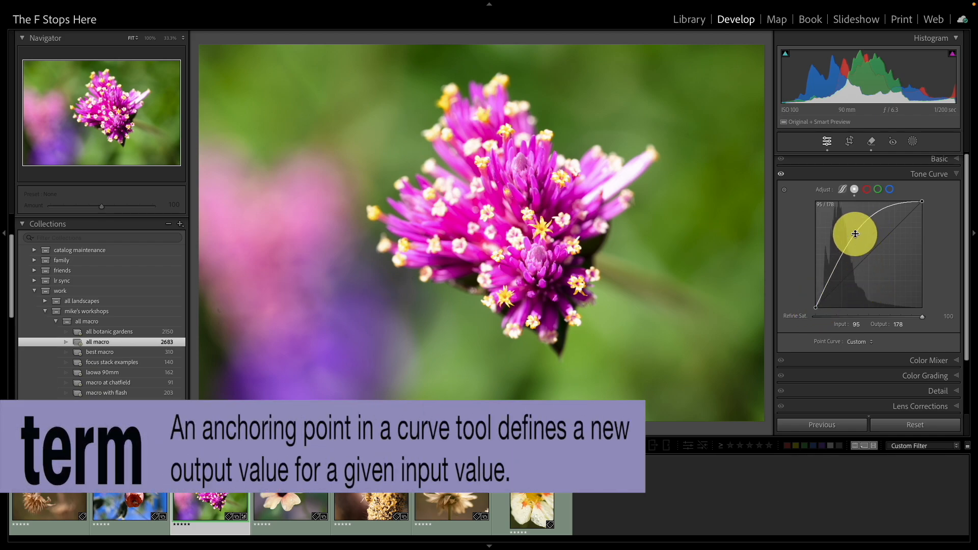
mouse_move(856, 232)
left_mouse_down()
mouse_move(869, 255)
mouse_move(846, 228)
mouse_move(857, 246)
mouse_move(870, 243)
mouse_move(852, 227)
mouse_move(859, 235)
left_mouse_up()
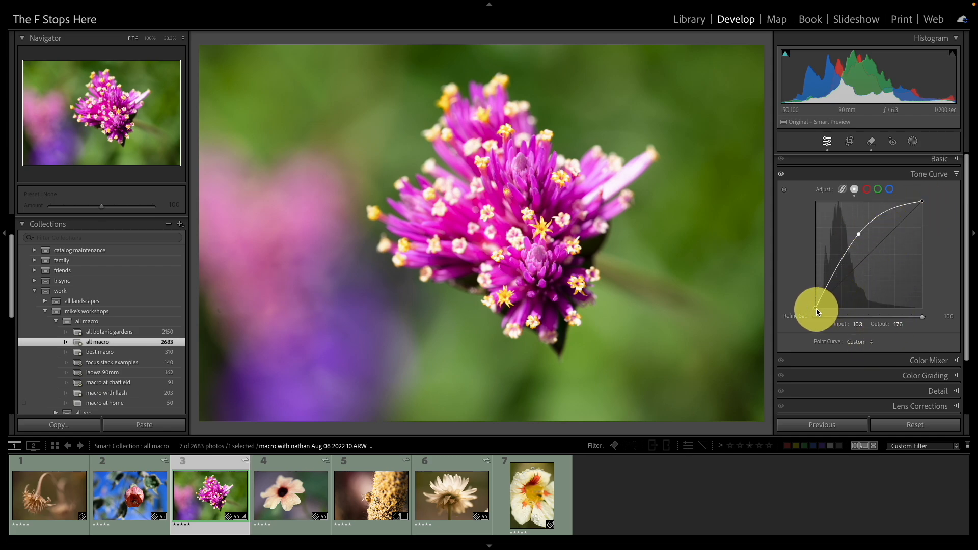
left_click(869, 342)
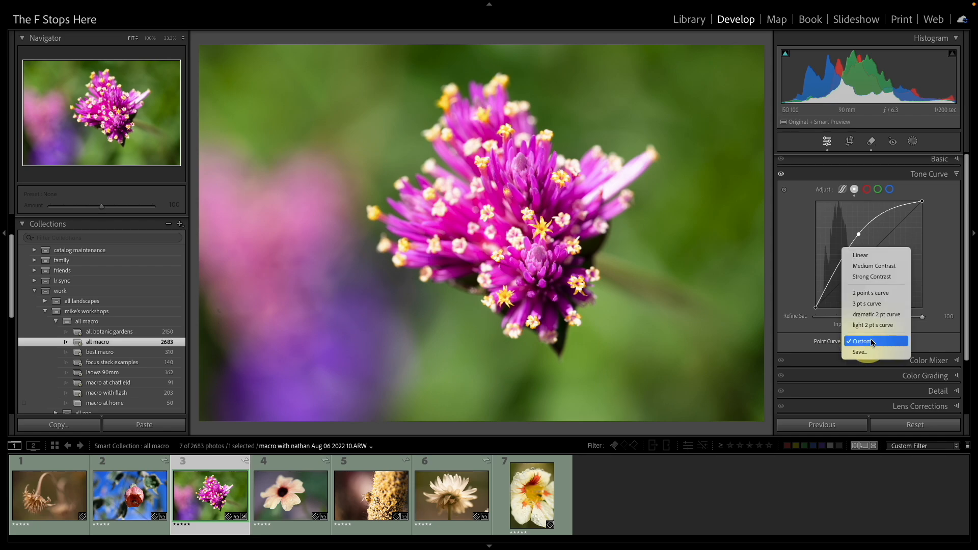
left_click(888, 257)
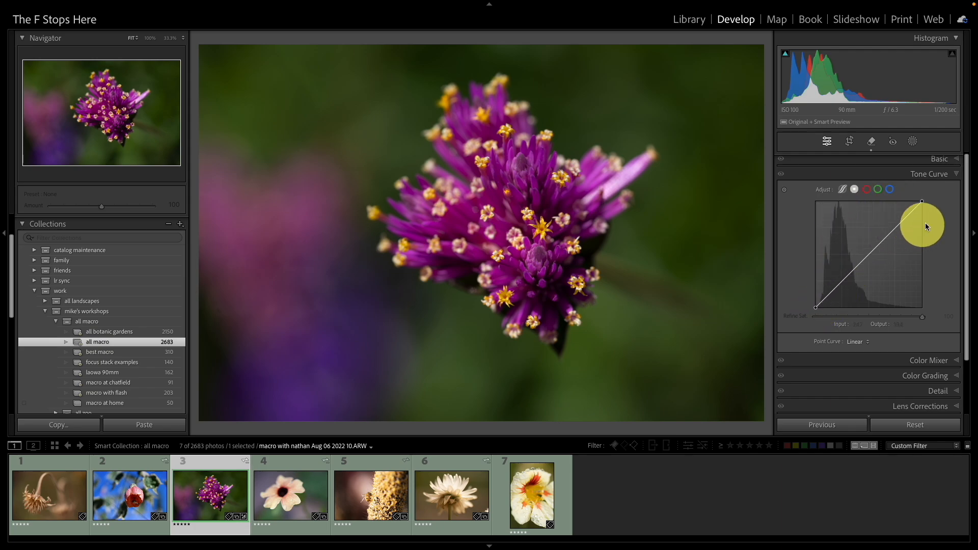
- Lift the tone curve's midtones to input 104, output 157, and try a lower Exposure before resetting that to 0
left_click_drag(871, 255, 861, 244)
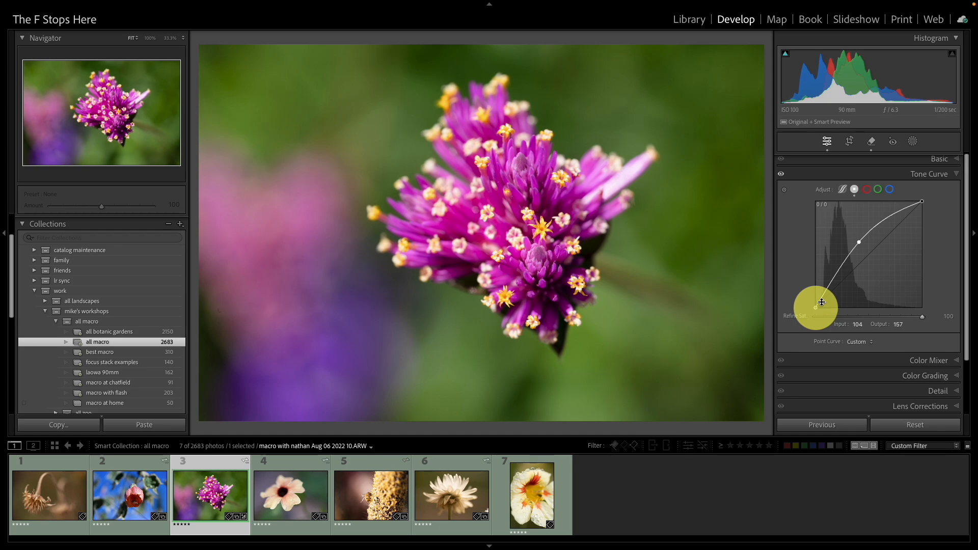
left_click(937, 160)
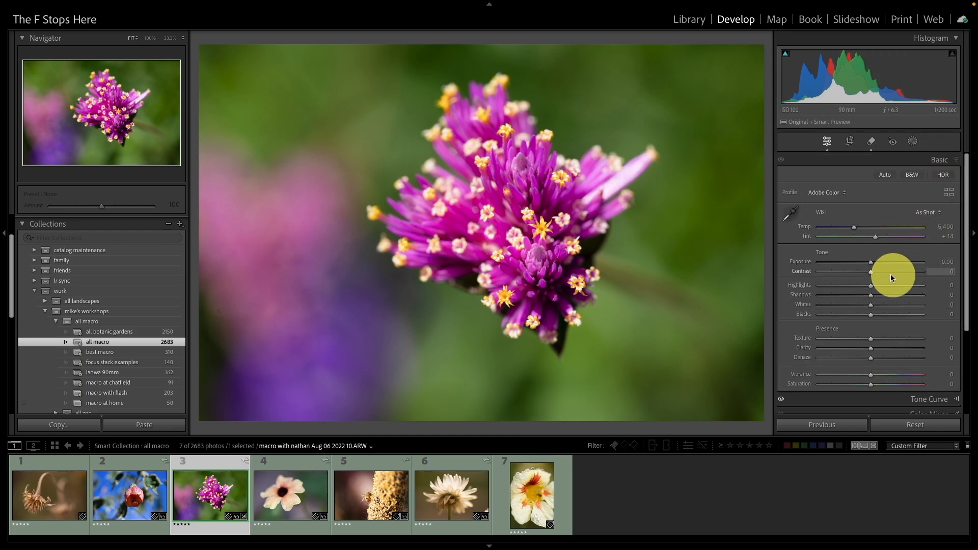
mouse_move(872, 261)
left_mouse_down()
mouse_move(895, 262)
mouse_move(845, 261)
mouse_move(859, 262)
left_mouse_up()
double_click(858, 262)
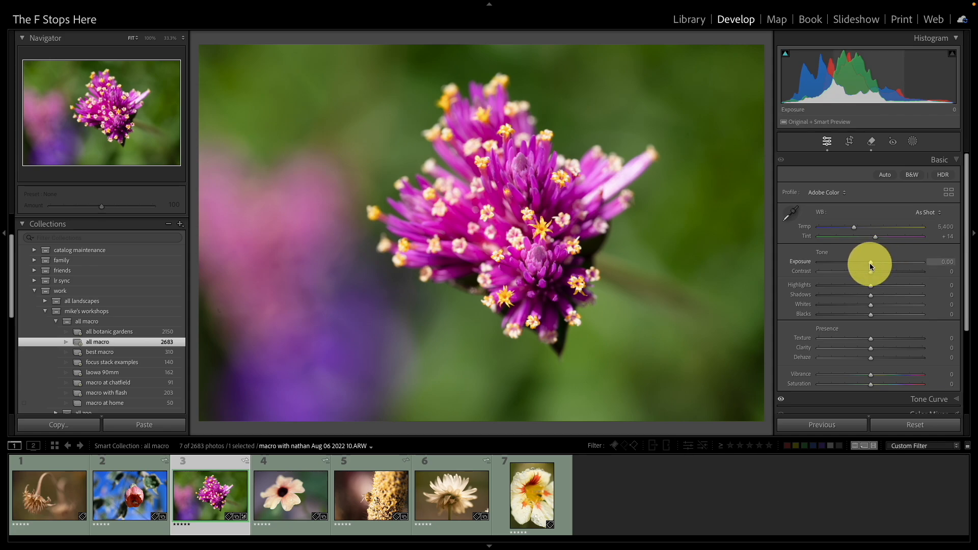
- Compare the lifted tone curve with the Exposure control and restore the Linear point curve
left_click(925, 399)
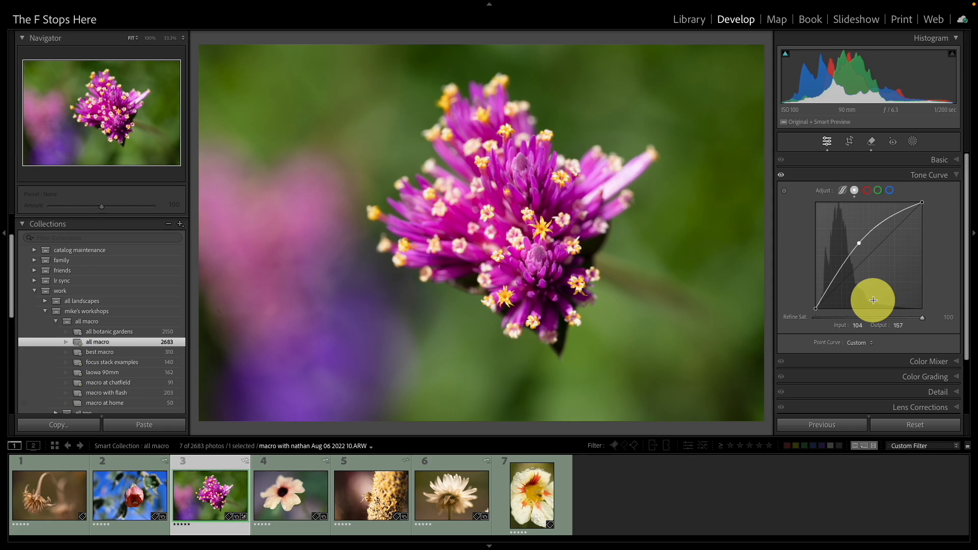
left_click(939, 159)
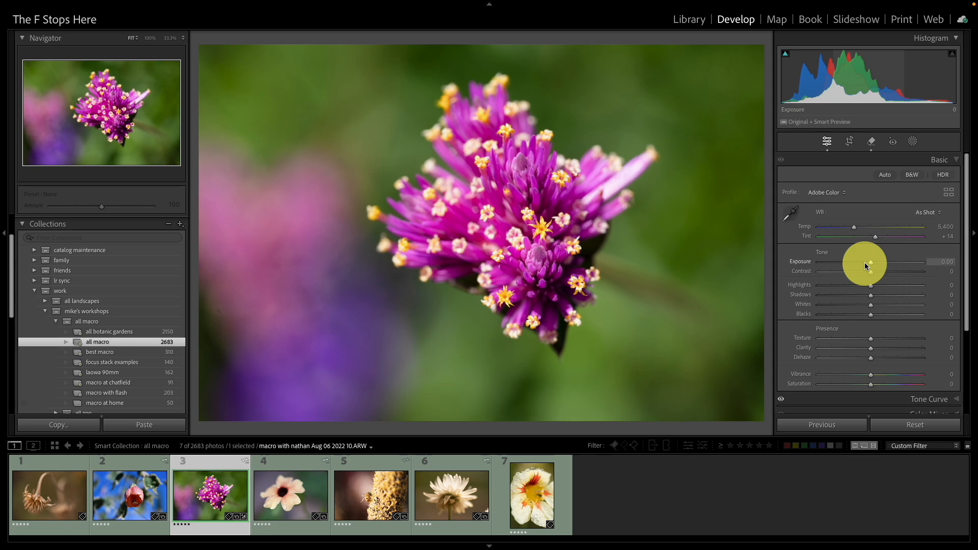
left_click(935, 399)
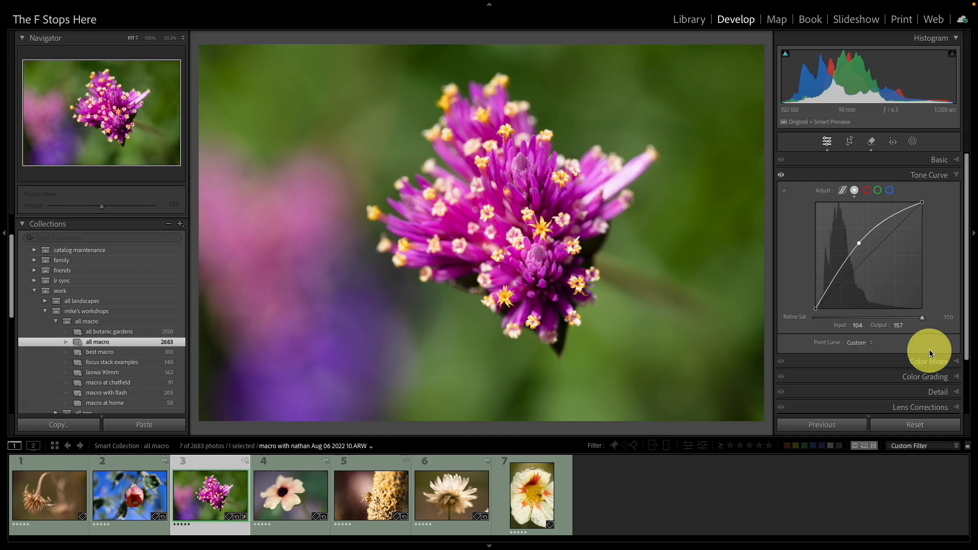
left_click(861, 345)
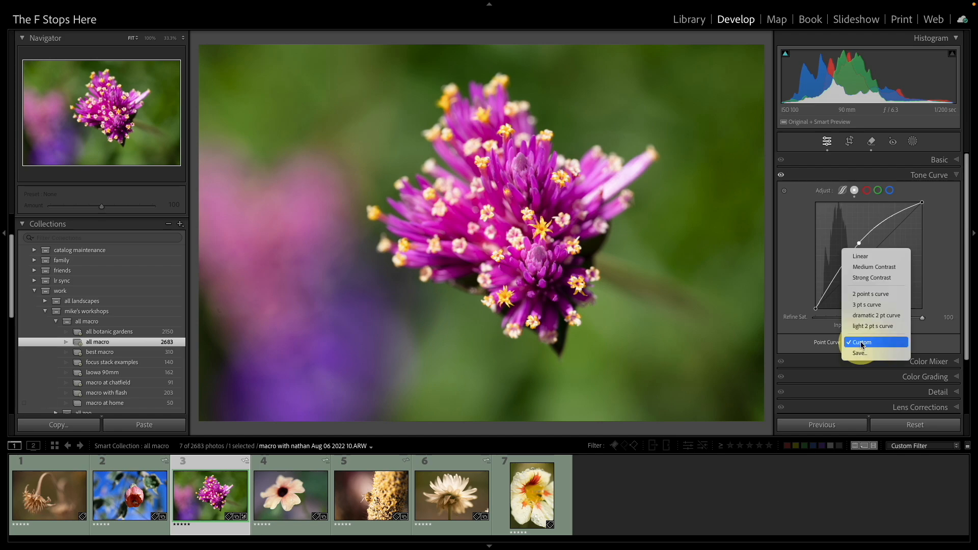
left_click(884, 260)
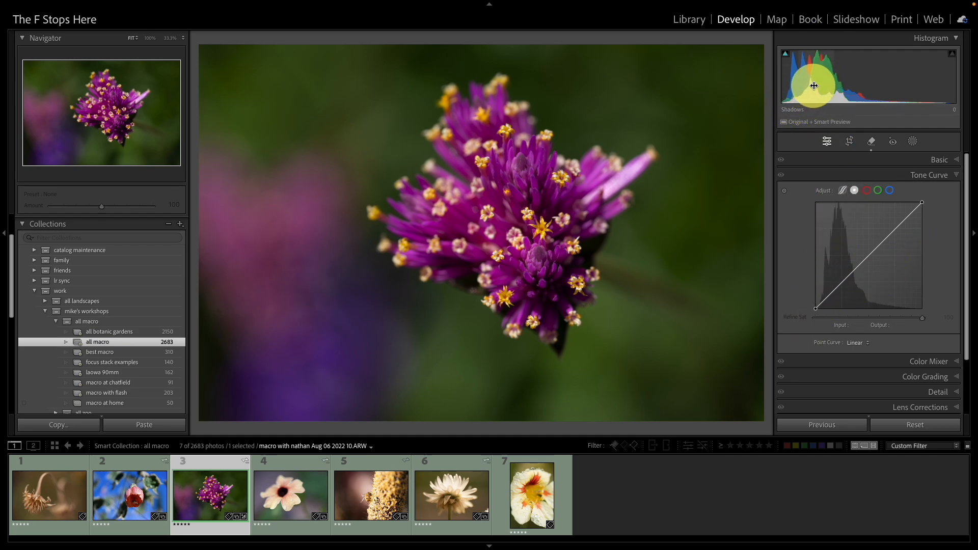
left_click_drag(829, 75, 812, 91)
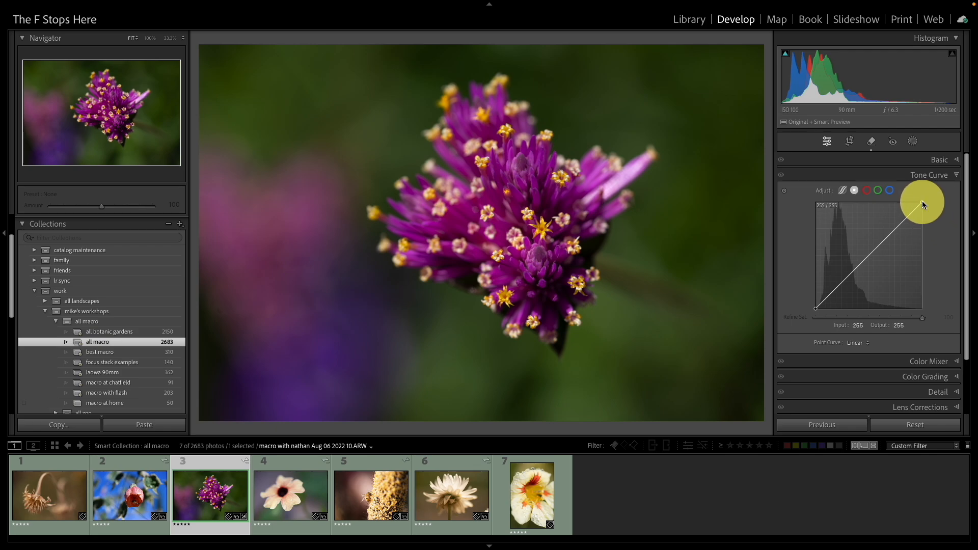
- Try moving the tone curve's white point inward to input 225, output 255, and restore the Linear point curve
left_click_drag(923, 205, 911, 203)
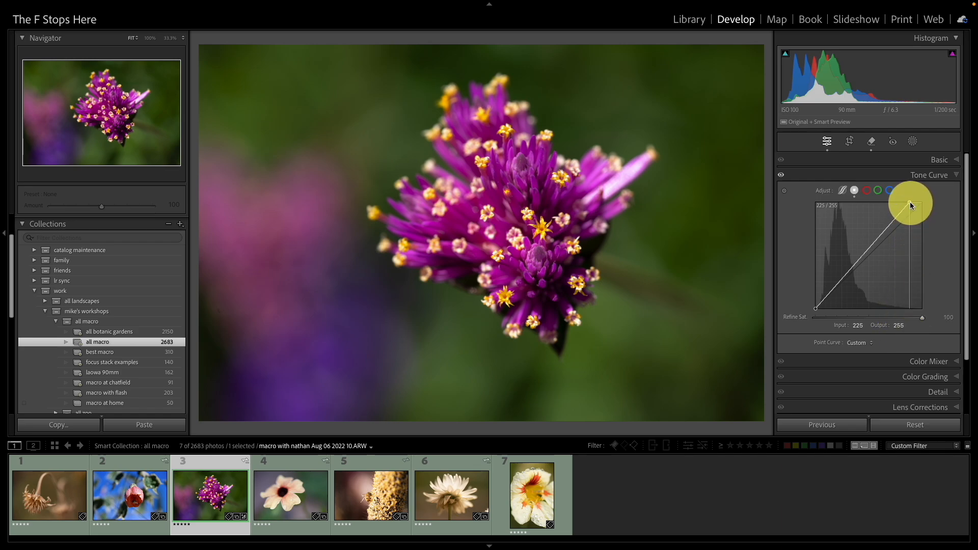
left_click_drag(911, 206, 913, 206)
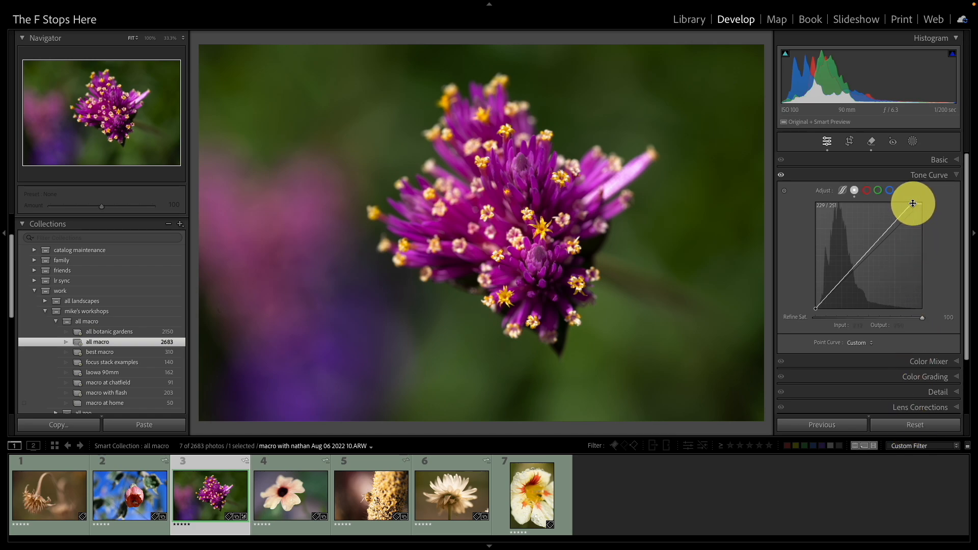
left_click(868, 343)
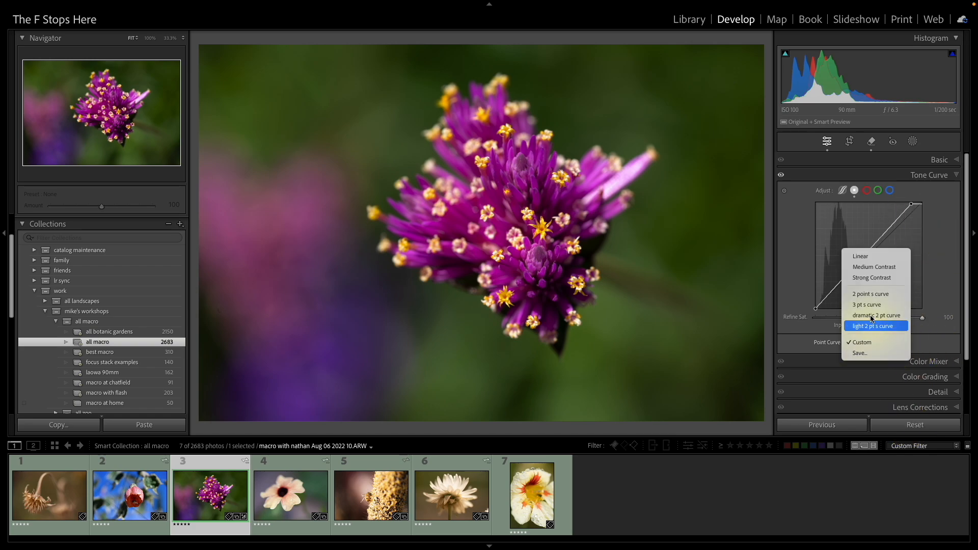
left_click(866, 254)
- On the white daisy photo, set the tone curve's white point to input 249, output 255 and its black point to input 8, output 0
left_click(443, 498)
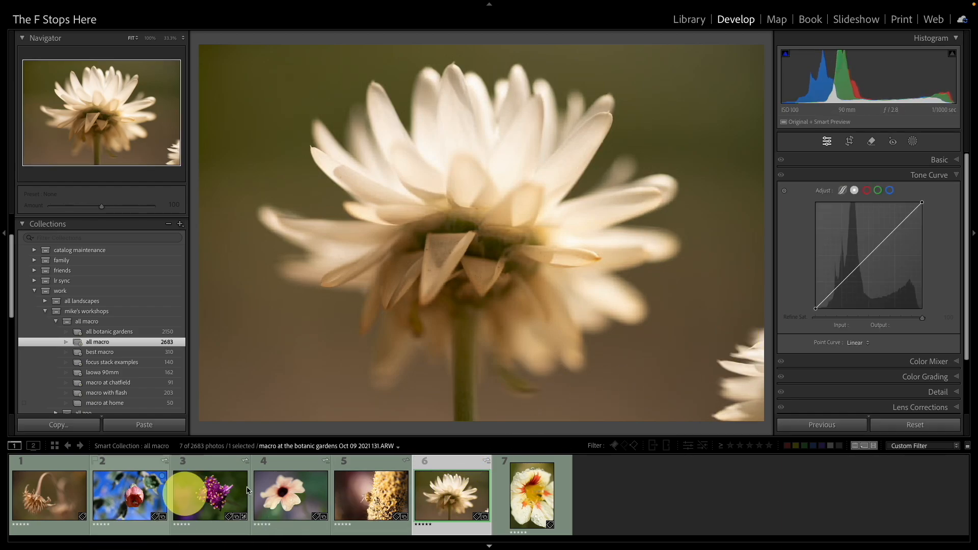
left_click(546, 501)
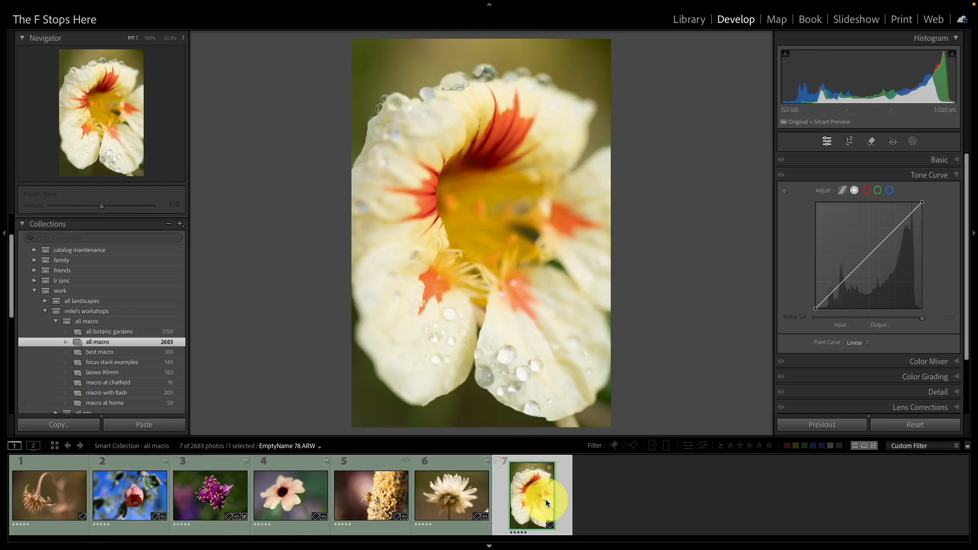
key("Left")
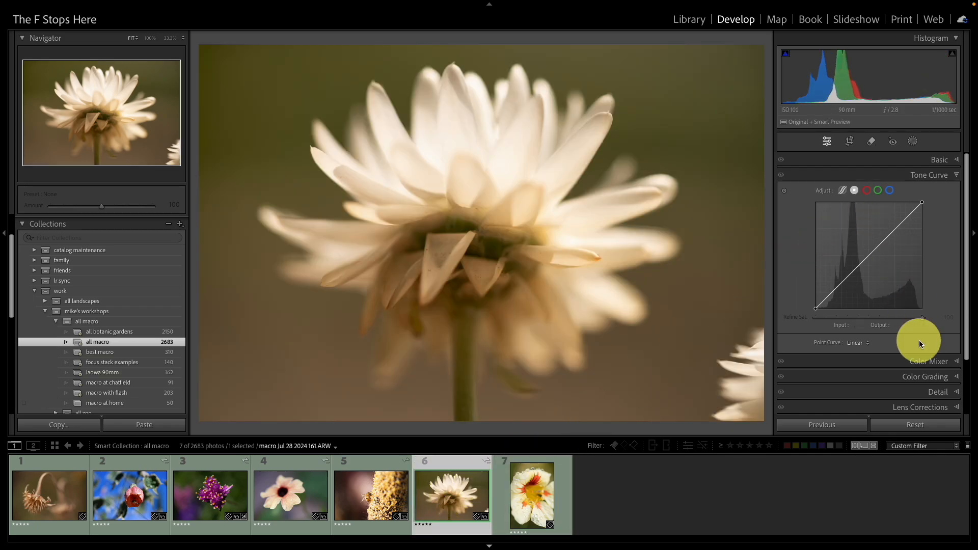
left_click_drag(921, 203, 918, 203)
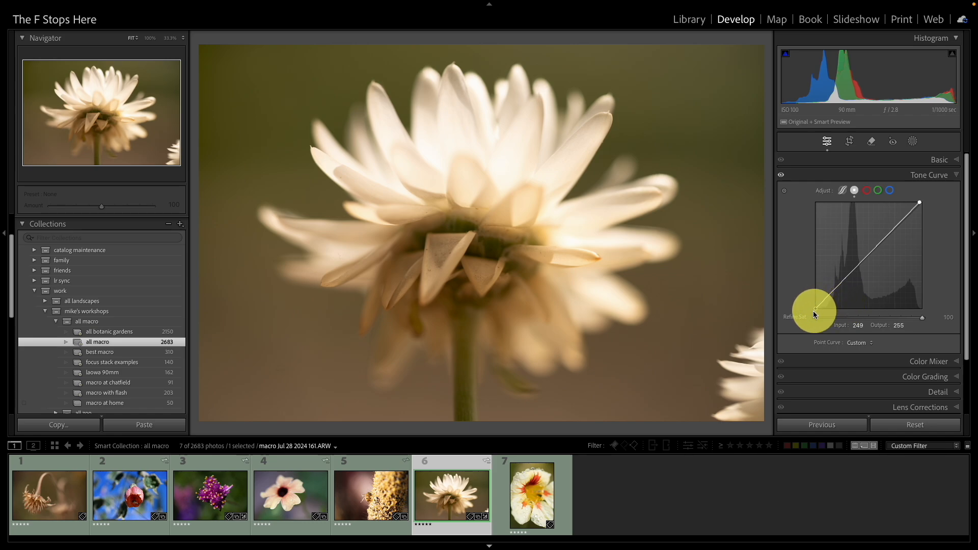
left_click_drag(815, 308, 818, 313)
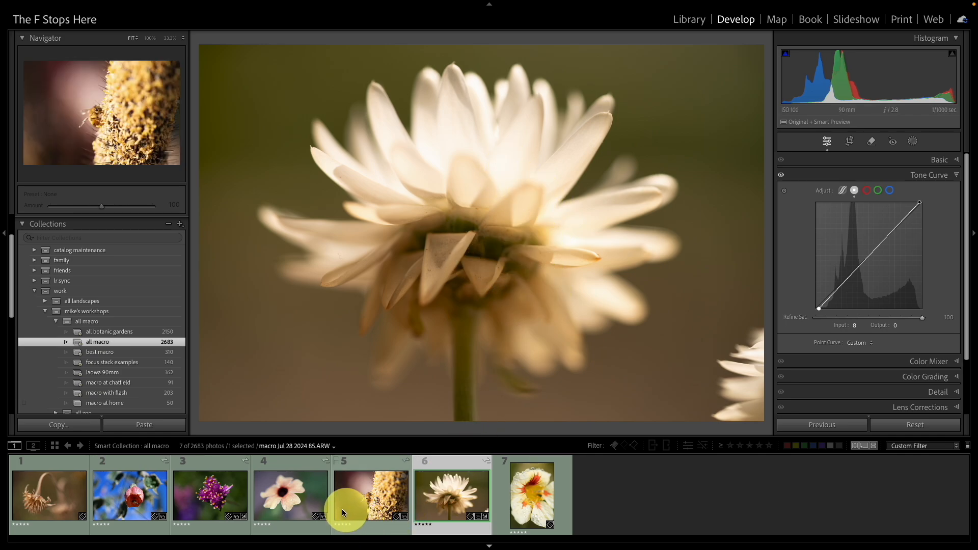
- On the peach flower photo, move the tone curve's white point inward and lift the midtones to input 102, output 123
left_click(297, 501)
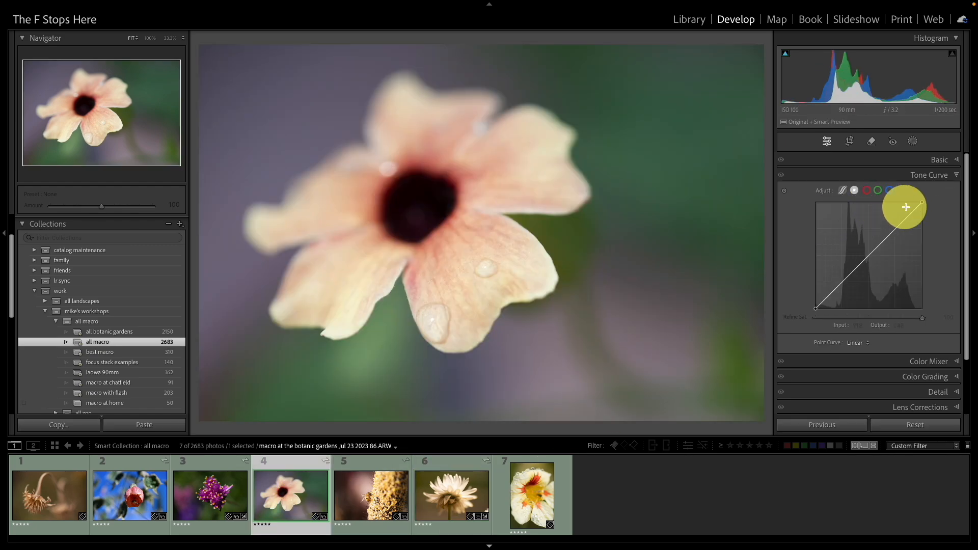
left_click_drag(923, 203, 917, 203)
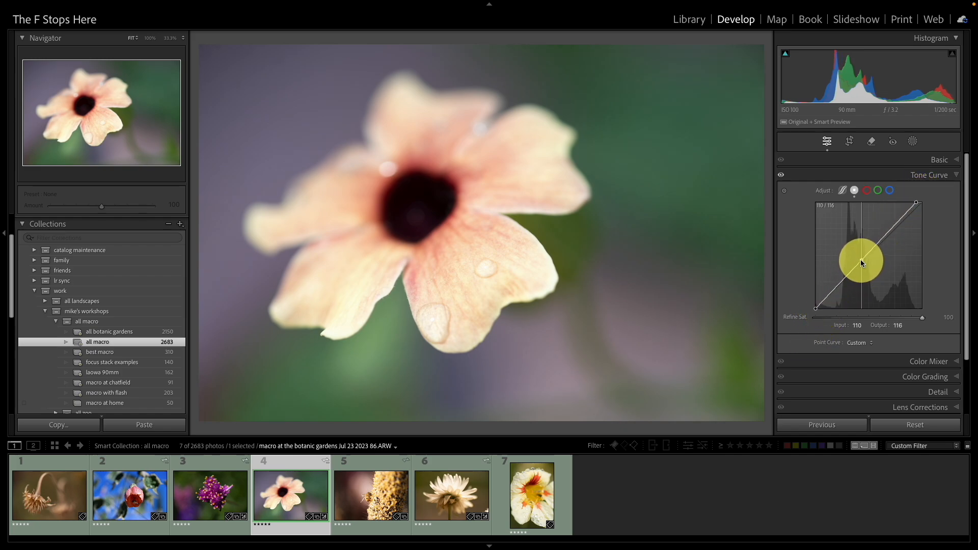
left_click_drag(862, 263, 862, 262)
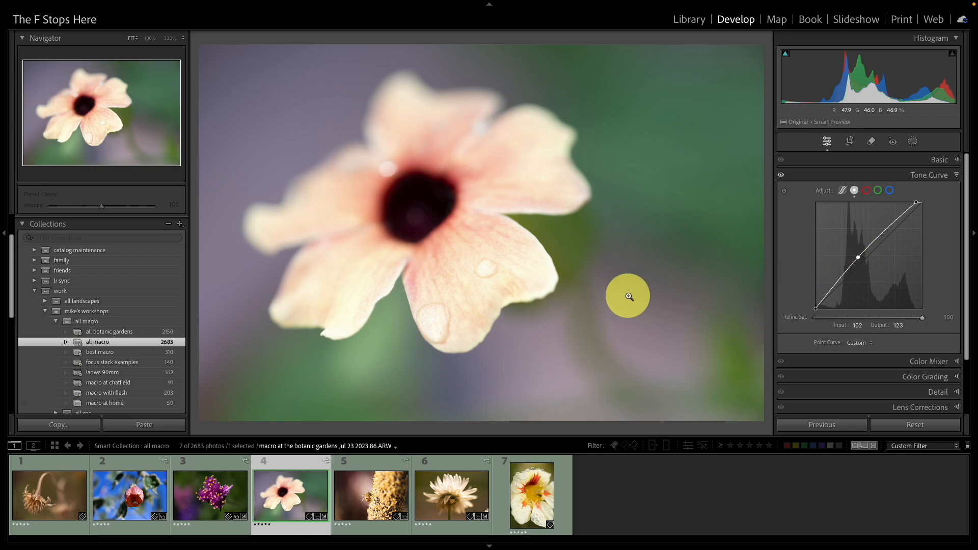
- On the purple flower photo, set the tone curve's white point to input 229, output 254 and its black point to input 0, output 0
left_click(239, 493)
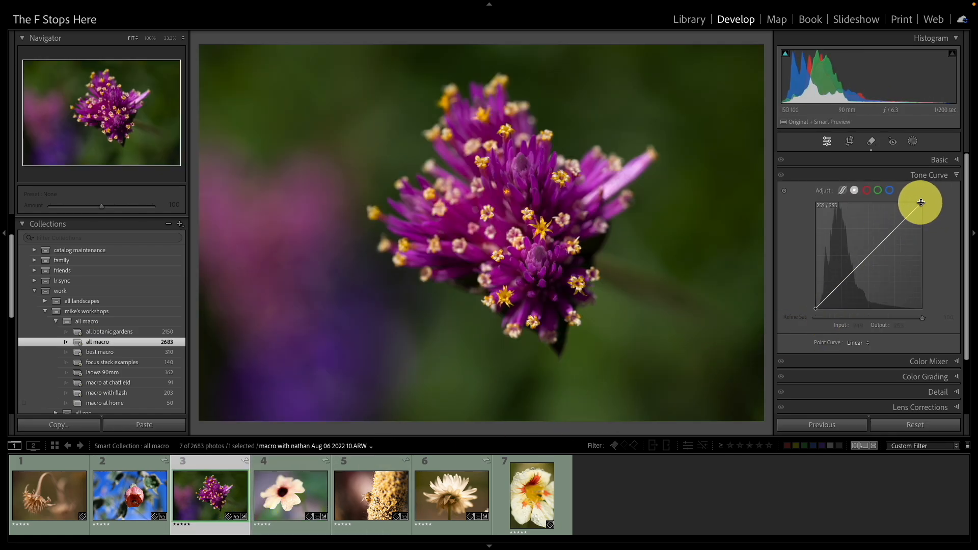
left_click_drag(921, 203, 913, 204)
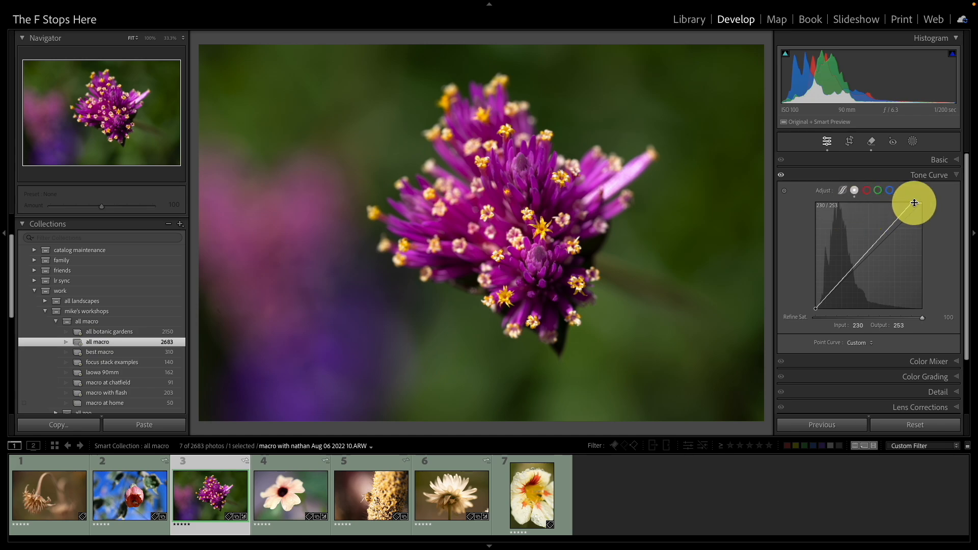
left_click_drag(912, 204, 912, 202)
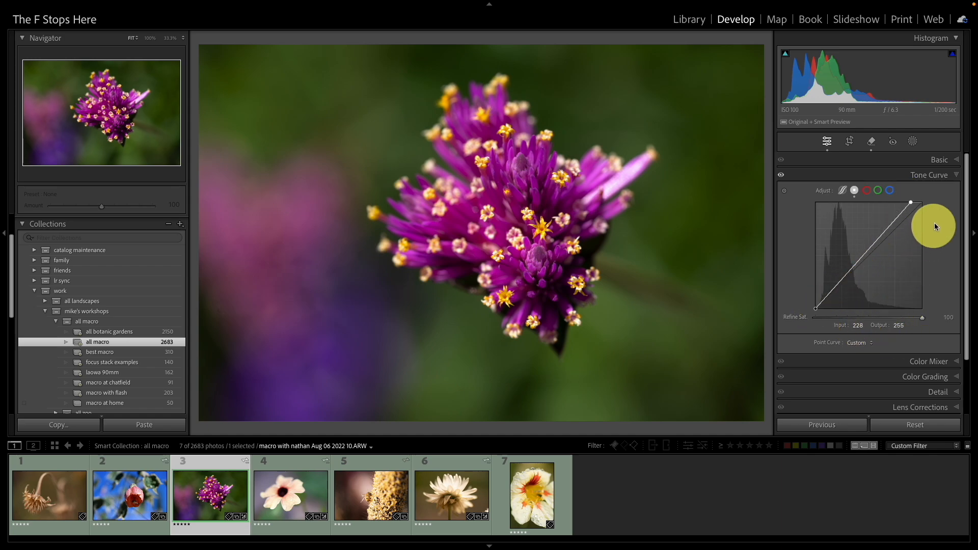
left_click_drag(912, 204, 913, 205)
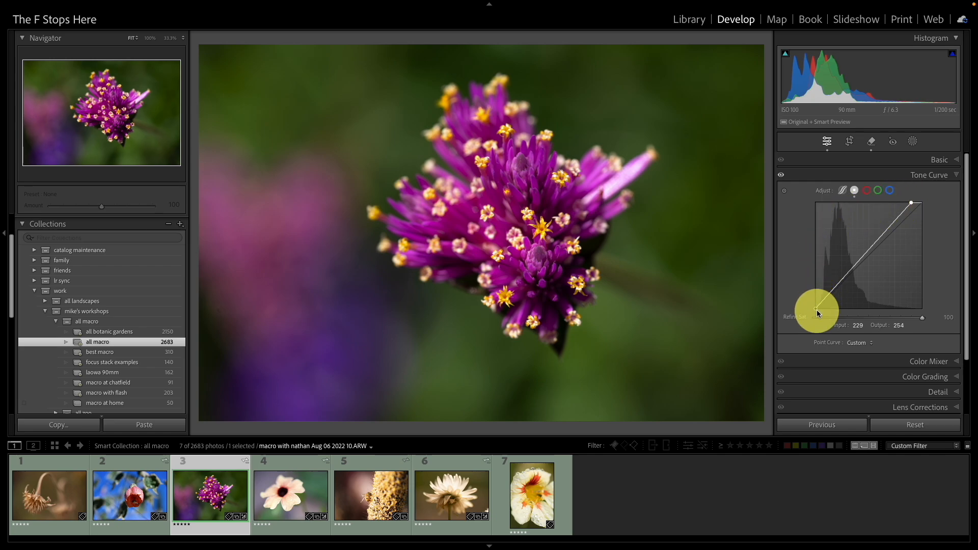
mouse_move(816, 309)
left_mouse_down()
mouse_move(821, 321)
mouse_move(808, 320)
mouse_move(815, 309)
left_mouse_up()
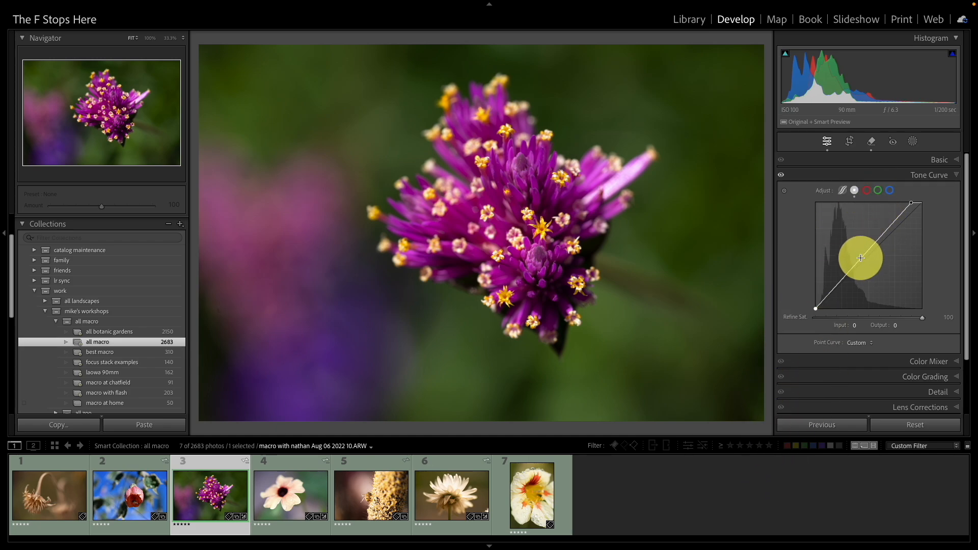
- Raise the tone curve's upper midtones, add a shadow point at input 63, output 81, and compare the photo with and without the curve
left_click_drag(861, 258, 860, 257)
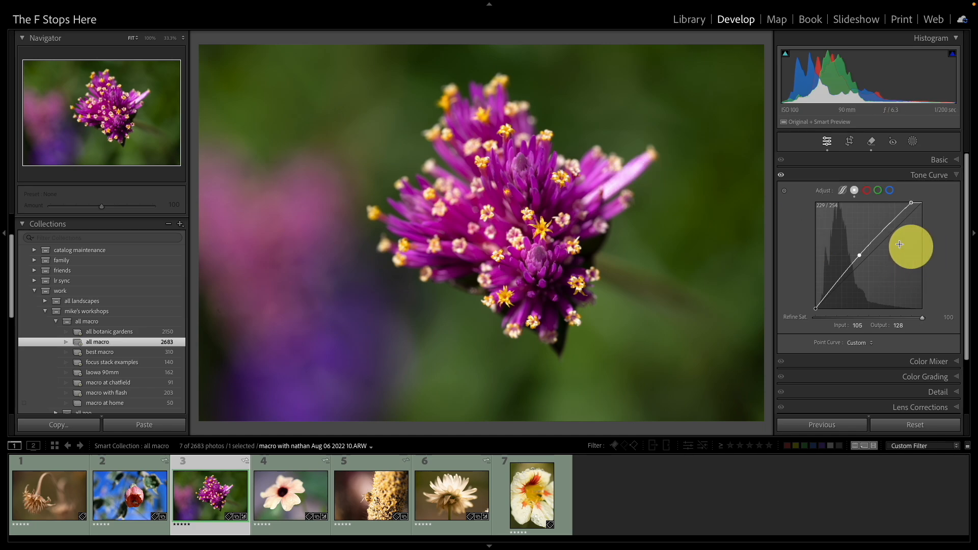
left_click_drag(859, 256, 887, 221)
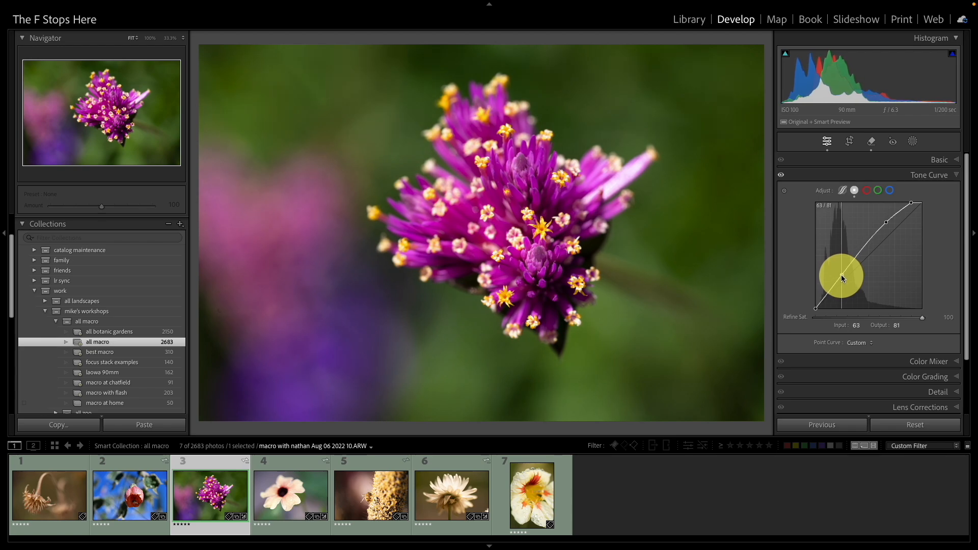
left_click(841, 276)
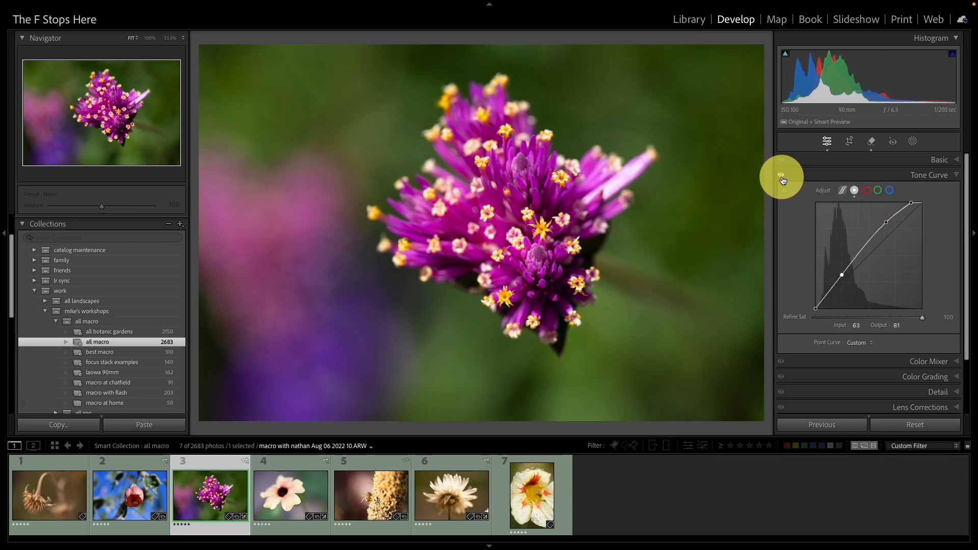
left_click_drag(782, 177, 782, 177)
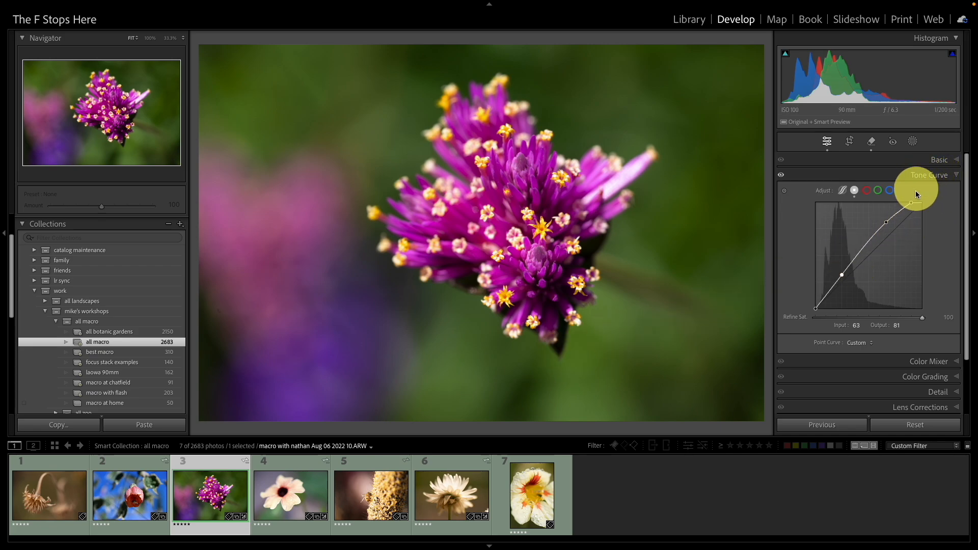
- Set the purple flower photo's basic tone adjustments to Shadows +26, Blacks -7 and Exposure +0.15
left_click(926, 175)
left_click(936, 159)
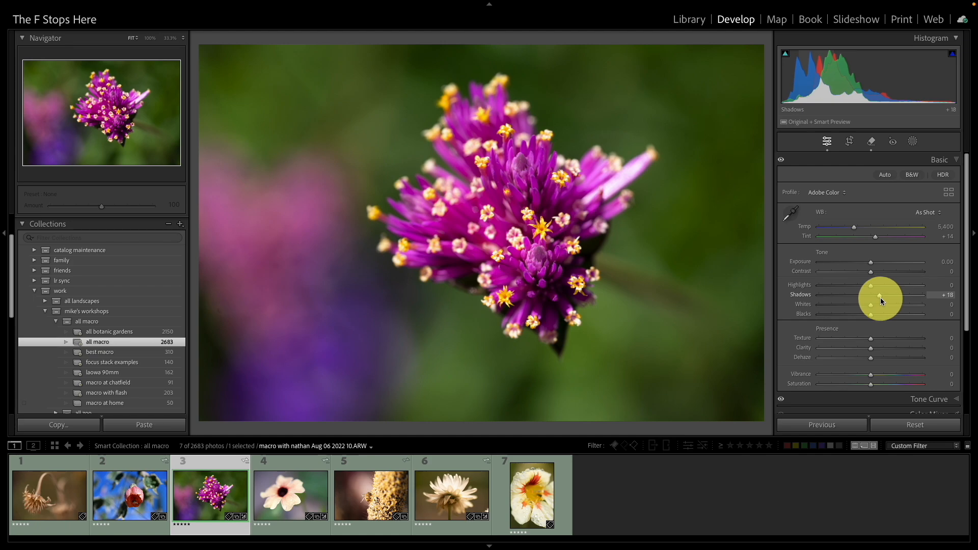
left_click_drag(880, 299, 885, 299)
left_click_drag(871, 315, 869, 304)
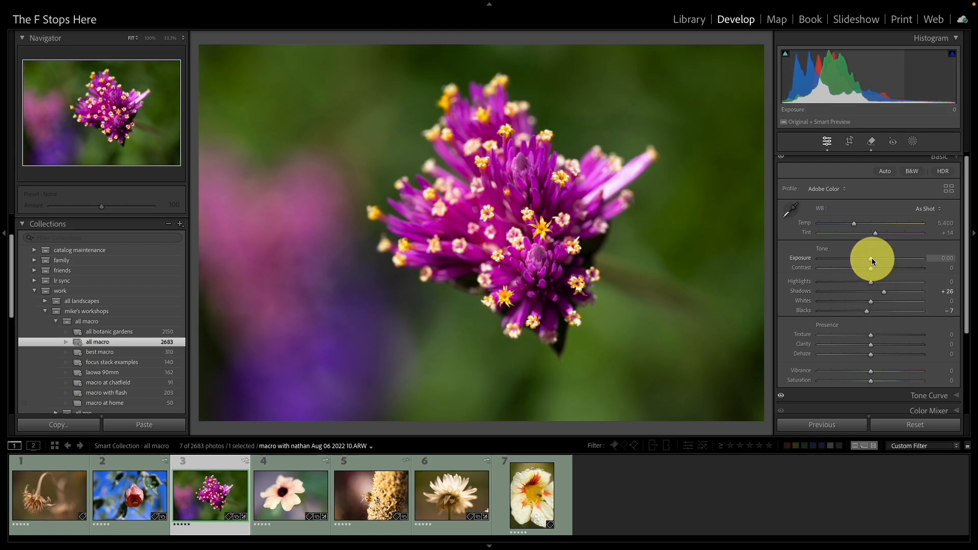
left_click_drag(872, 259, 873, 261)
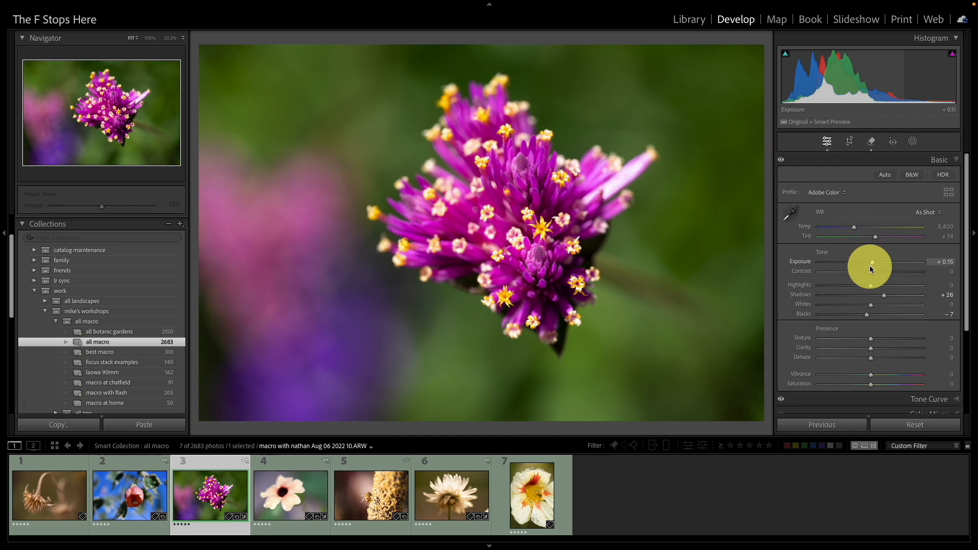
- Return to the tone curve and display its red channel curve for examination
key("ctrl+2")
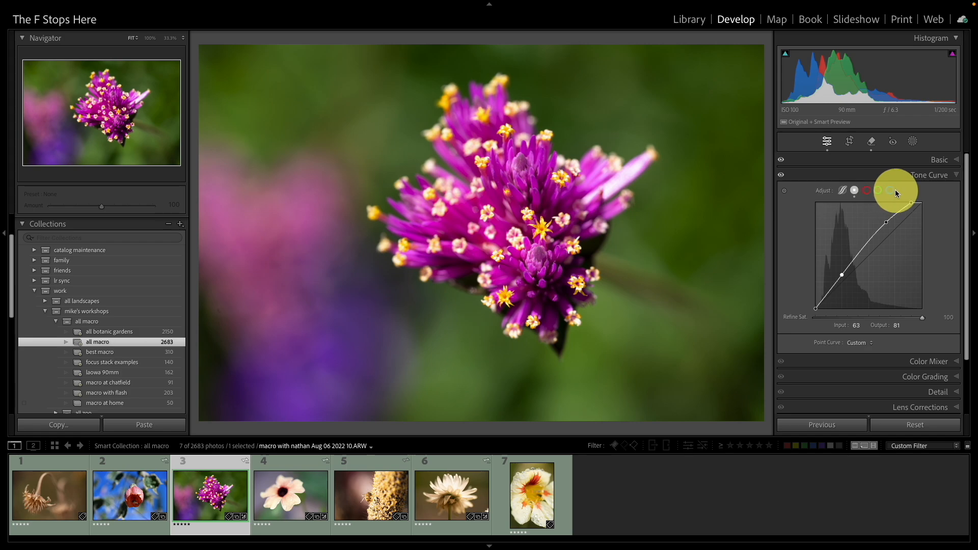
left_click(866, 193)
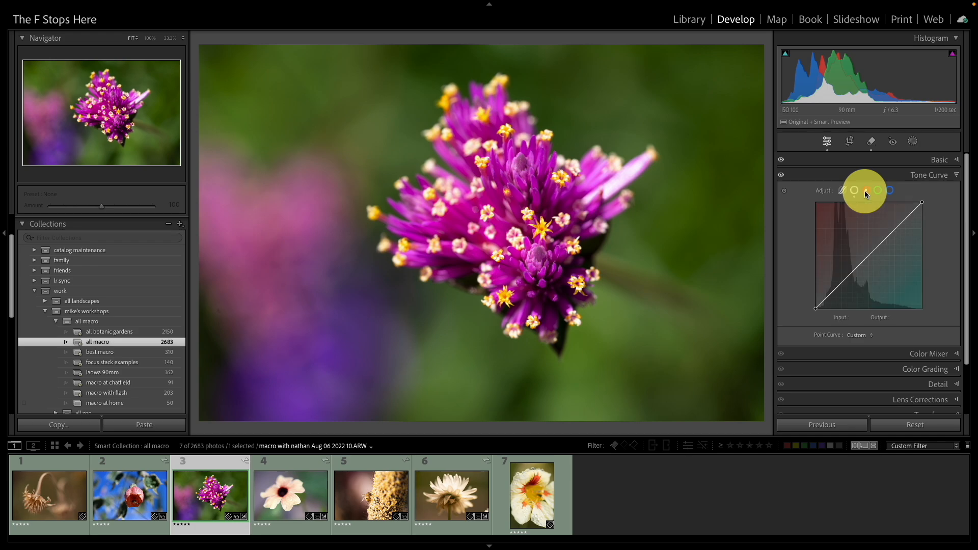
double_click(874, 254)
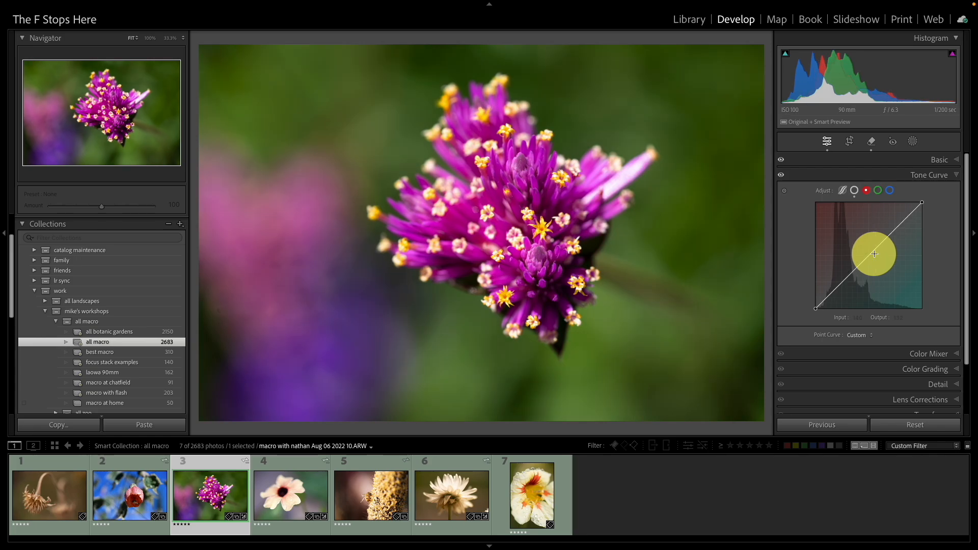